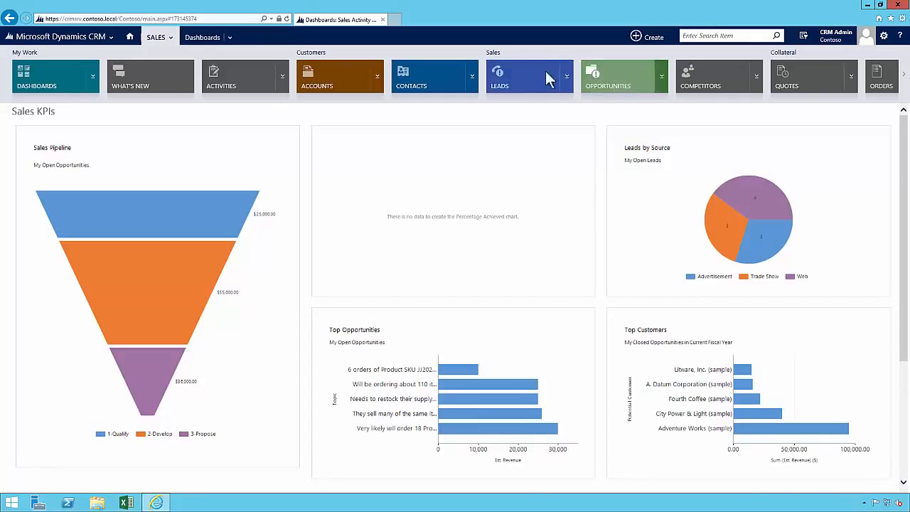
# Open the Leads list and search it for "rob"
pyautogui.click(530, 76)
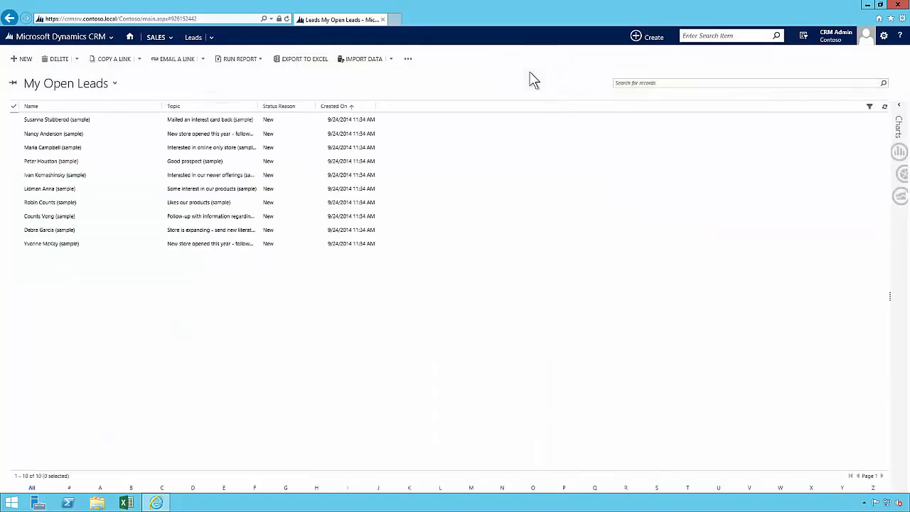
pyautogui.click(678, 83)
pyautogui.write('rob')
pyautogui.press('Return')
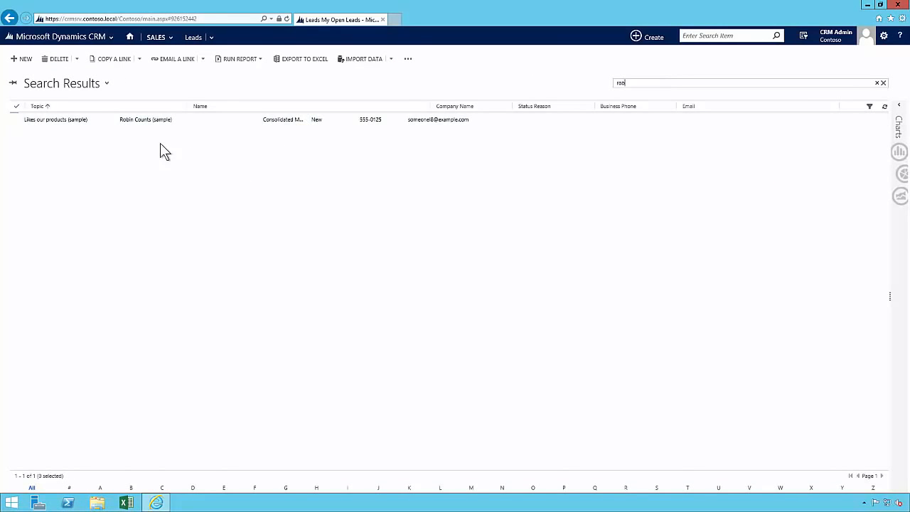
# Switch to the Contacts list and search its records for "rob"
pyautogui.click(162, 40)
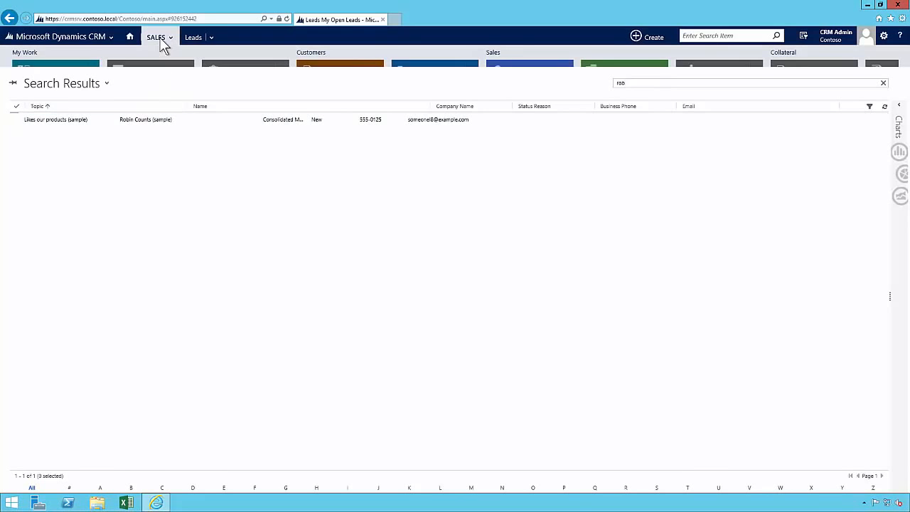
pyautogui.click(422, 80)
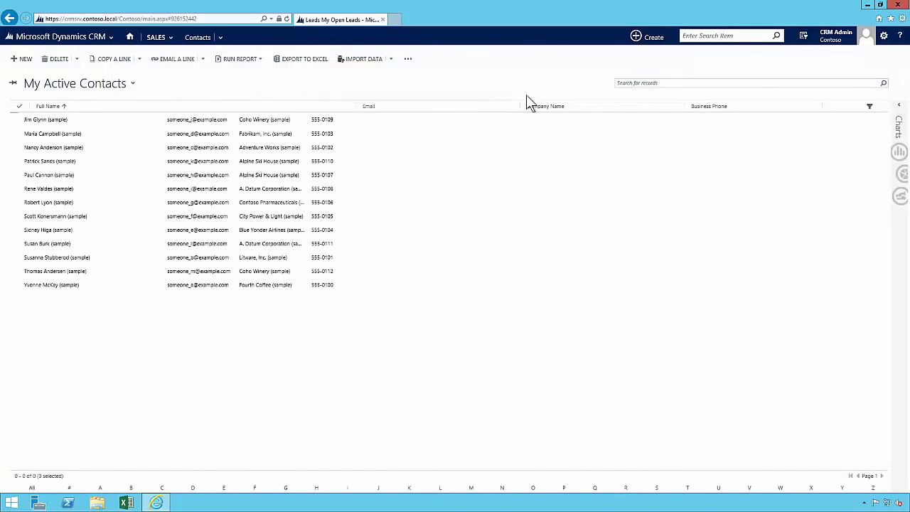
pyautogui.click(653, 84)
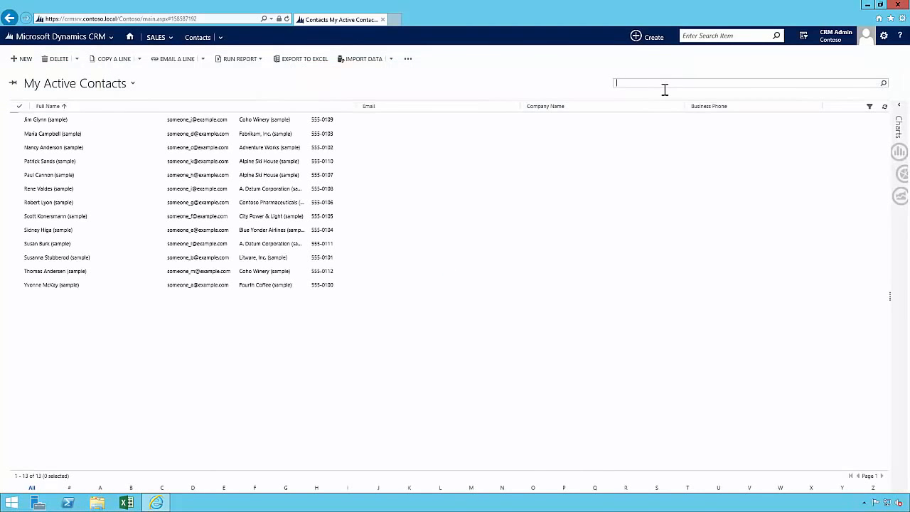
pyautogui.write('rob')
pyautogui.press('Return')
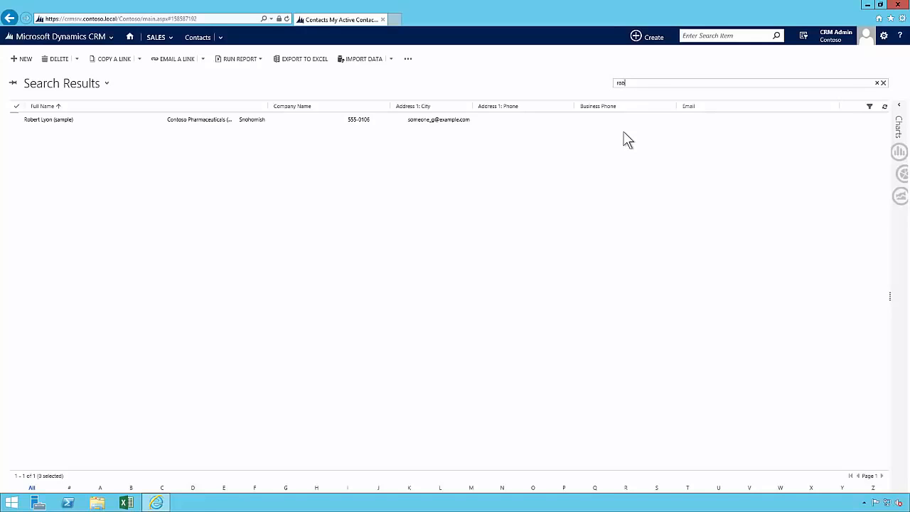
pyautogui.press('Return')
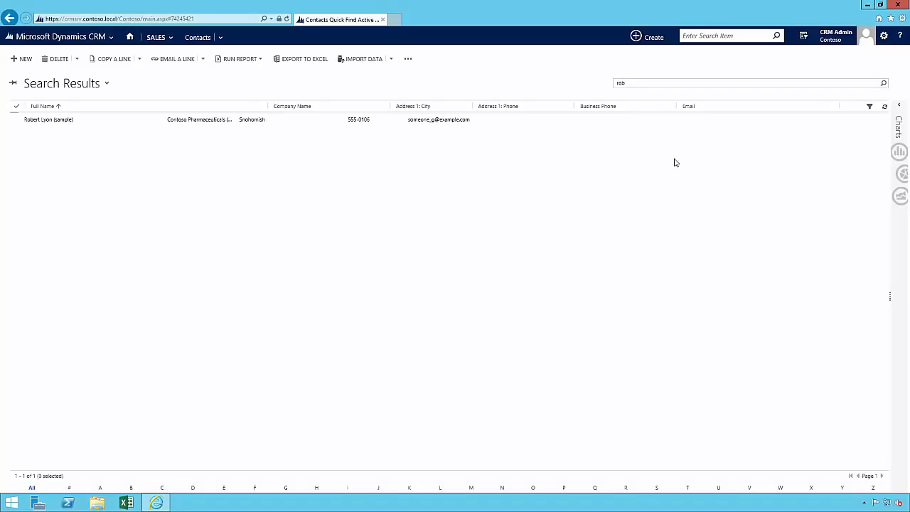
# Run a global search for "rob" across all record types
pyautogui.click(737, 40)
pyautogui.write('rob')
pyautogui.press('Return')
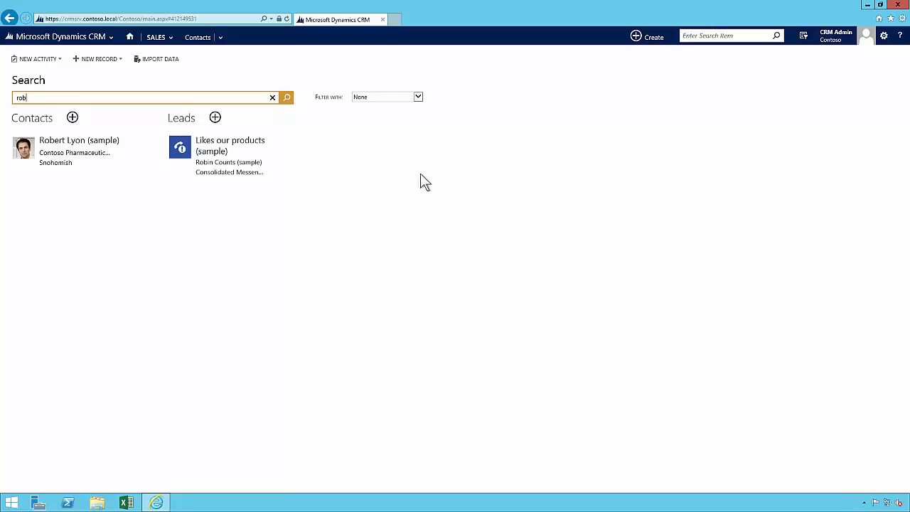
# Filter the global search results by Contact, and reset the filter to None
pyautogui.click(403, 96)
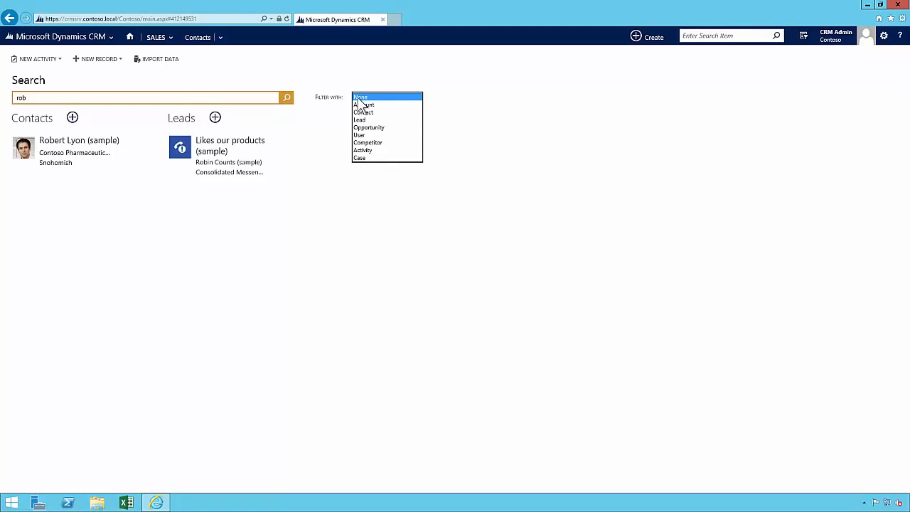
pyautogui.click(228, 303)
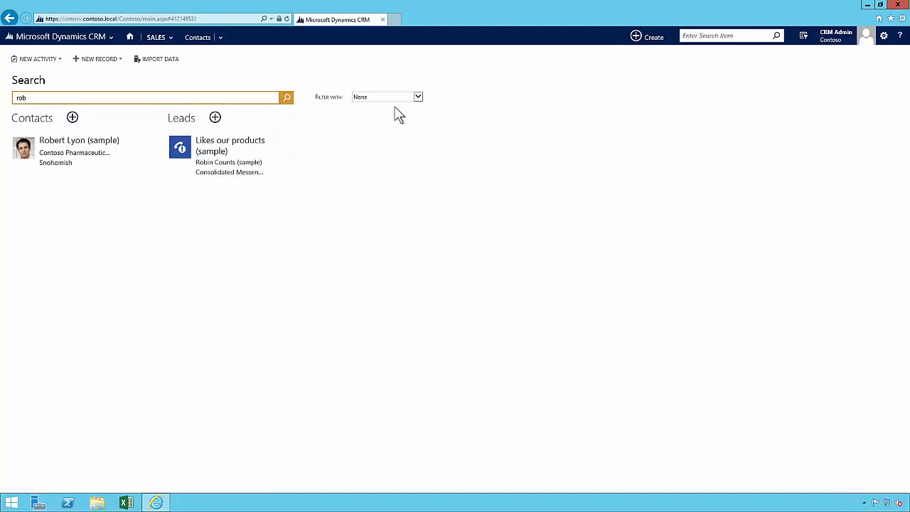
pyautogui.click(381, 100)
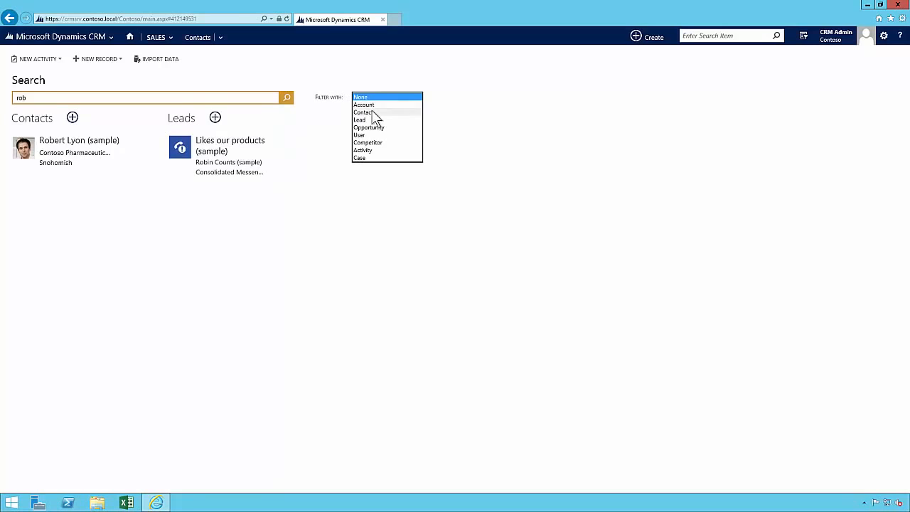
pyautogui.click(370, 113)
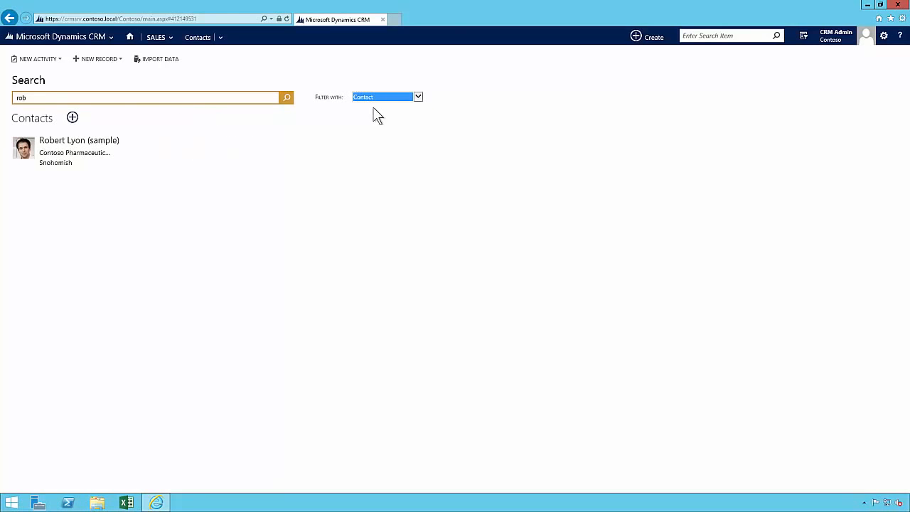
pyautogui.click(377, 99)
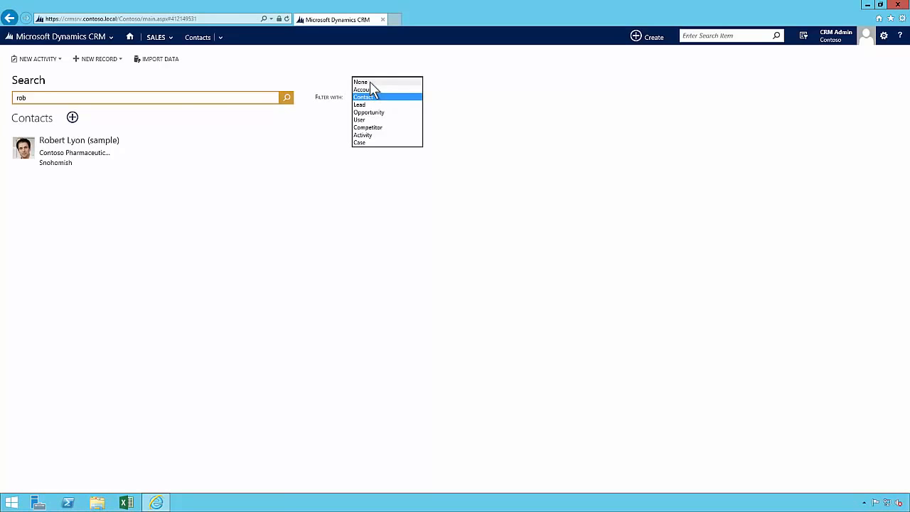
pyautogui.click(370, 83)
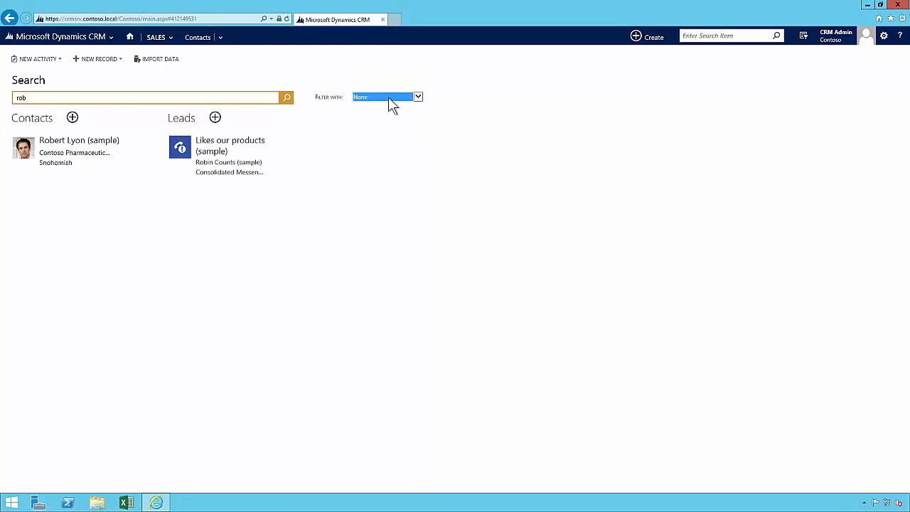
# Replace the global search term with "con" and run the search
pyautogui.click(116, 97)
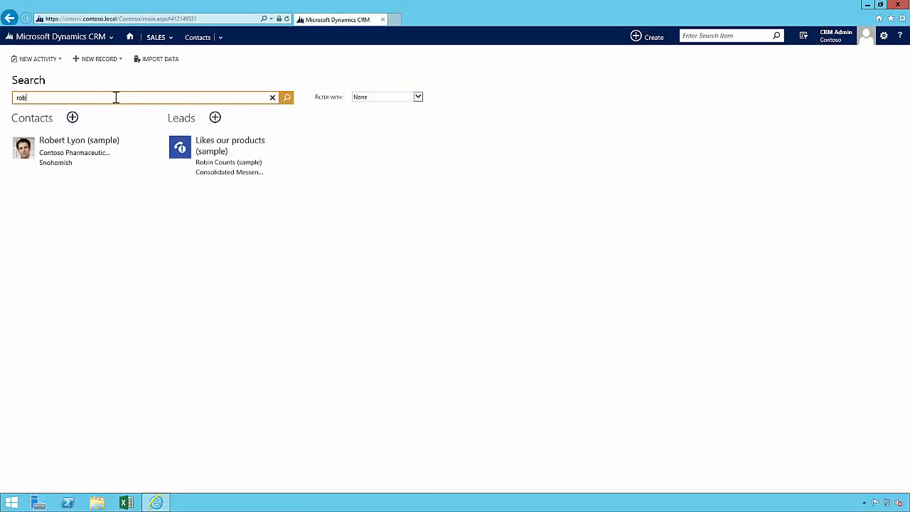
pyautogui.press('BackSpace')
pyautogui.press('BackSpace')
pyautogui.press('BackSpace')
pyautogui.write('con')
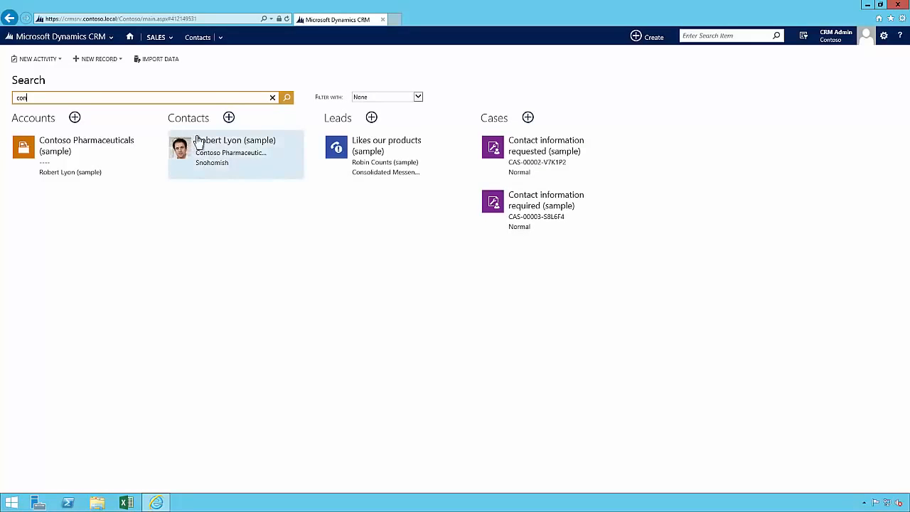
# Extend the search term to "contoso" and view the new account form from the results, leaving it without saving
pyautogui.click(376, 100)
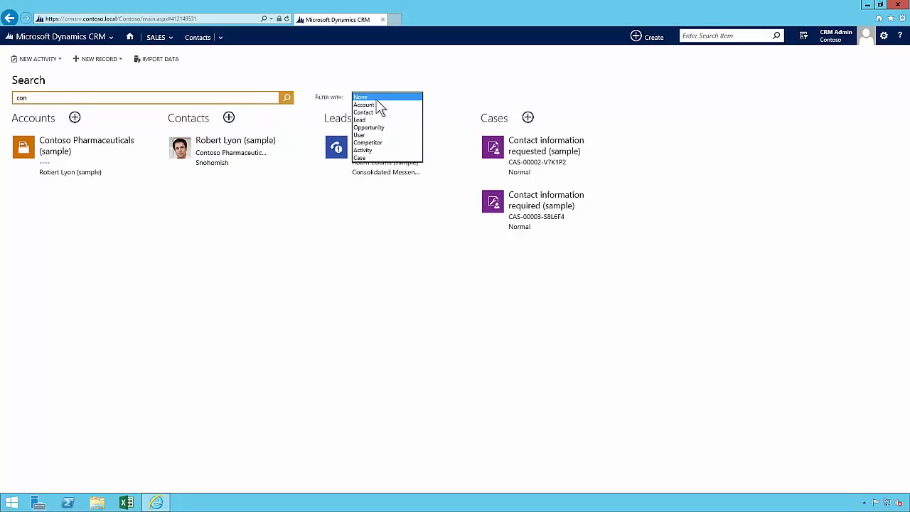
pyautogui.click(176, 96)
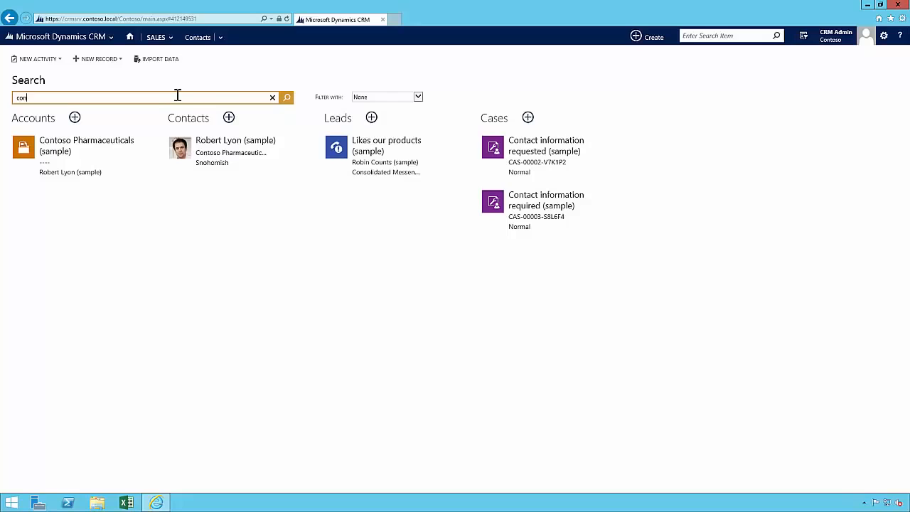
pyautogui.write('toso')
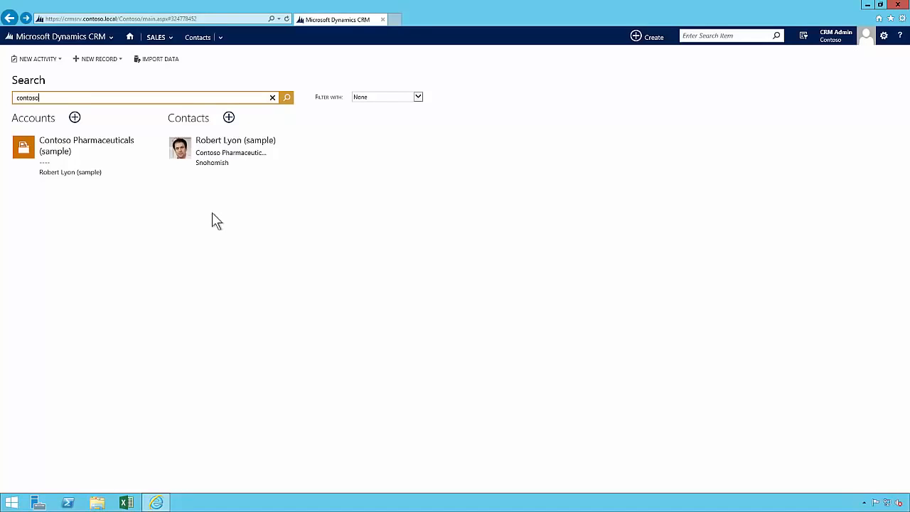
pyautogui.click(75, 118)
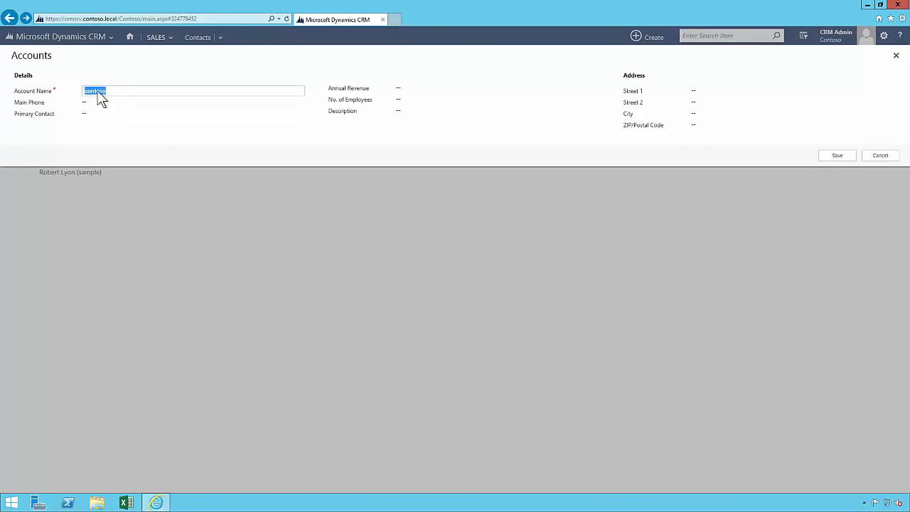
pyautogui.click(876, 156)
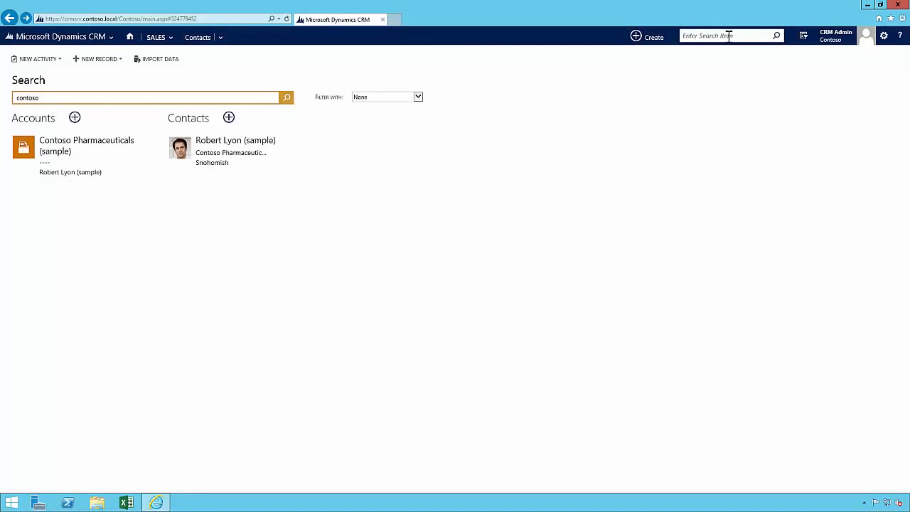
# Search all record types for a person's first name and open the new contact form from the Contacts results
pyautogui.click(727, 36)
pyautogui.write('usan')
pyautogui.press('Return')
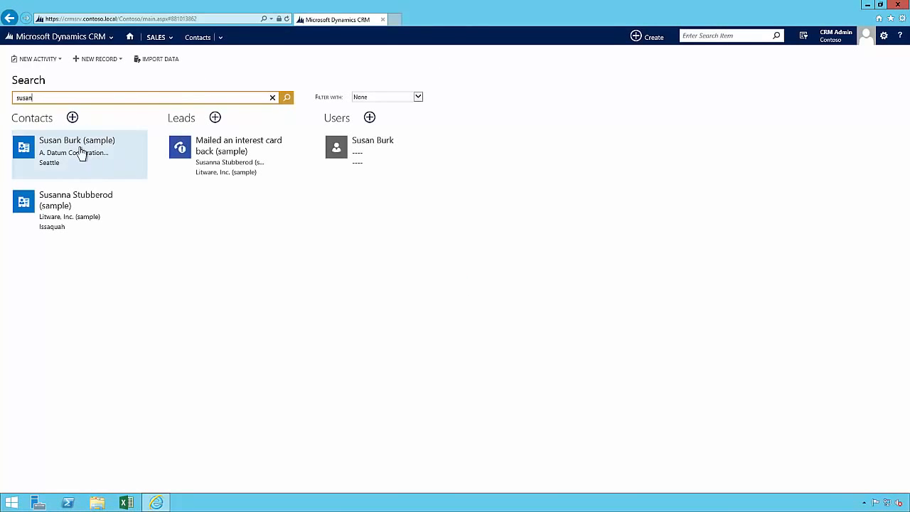
pyautogui.click(72, 118)
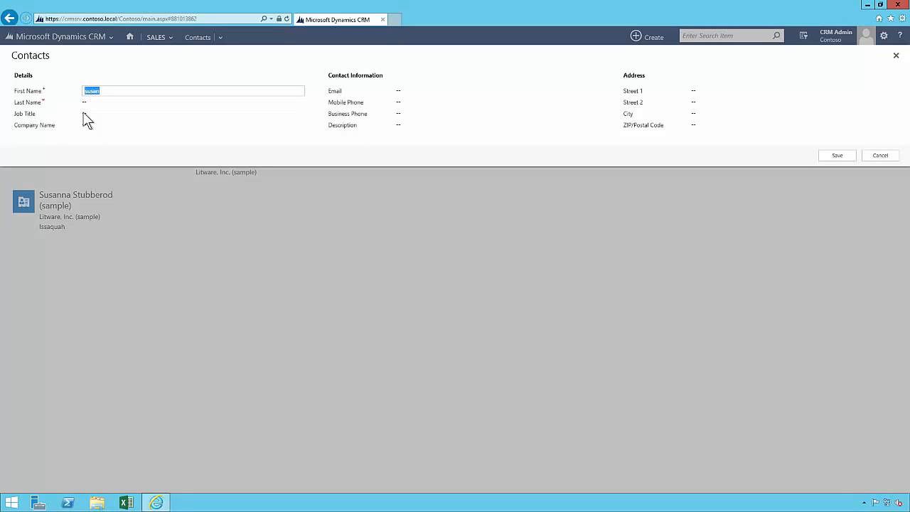
pyautogui.click(93, 108)
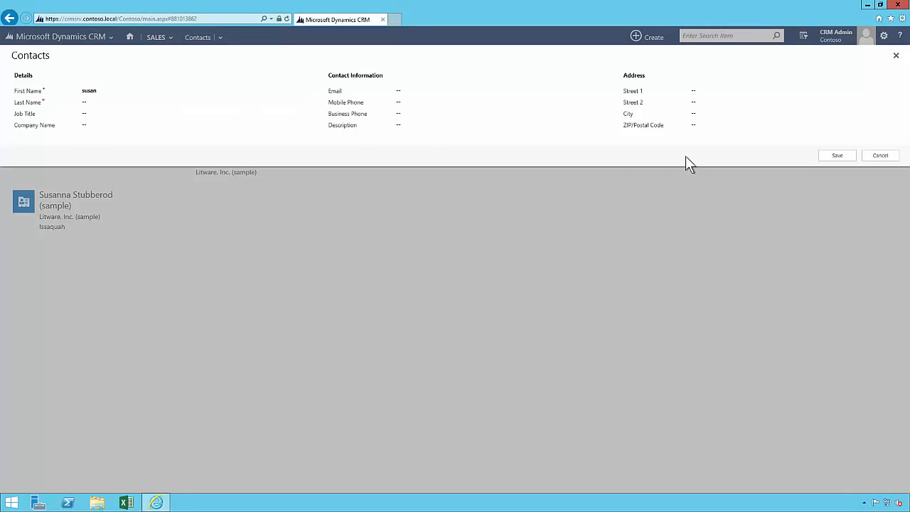
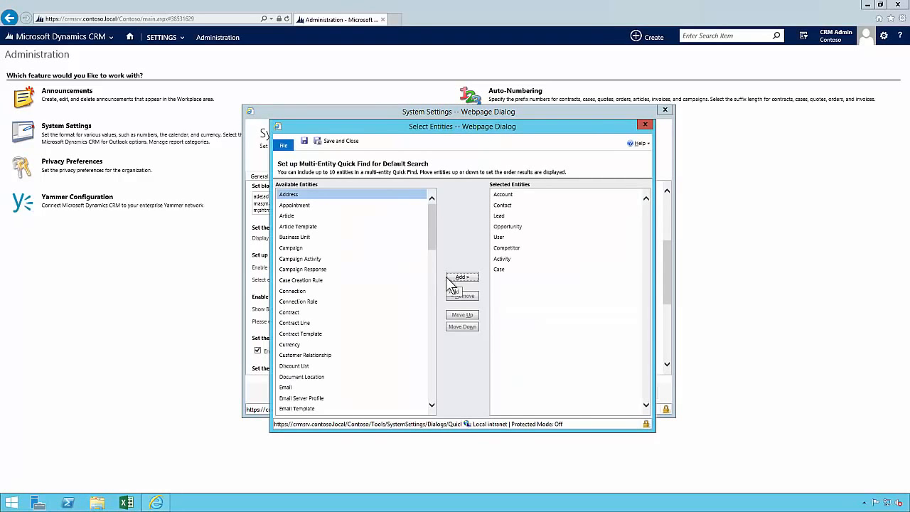
# Move Contact above Account in the selected entities for multi-entity Quick Find
pyautogui.click(511, 206)
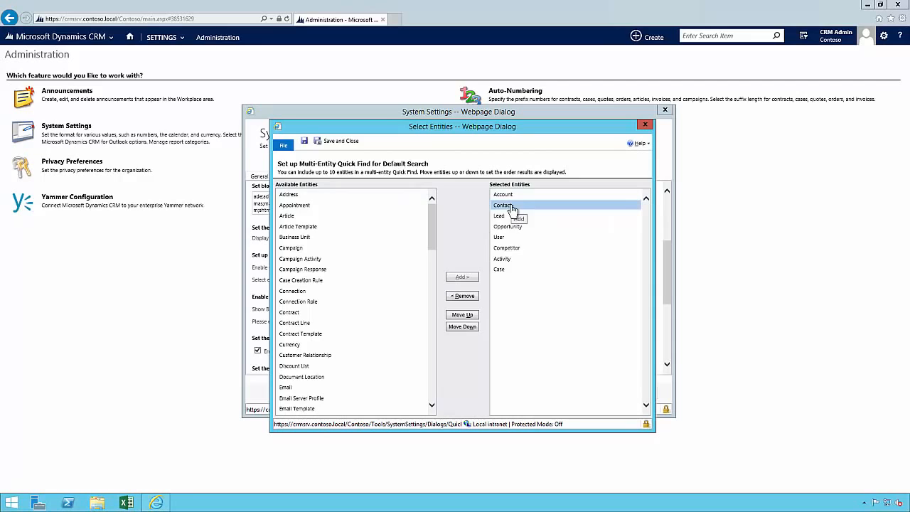
pyautogui.click(461, 316)
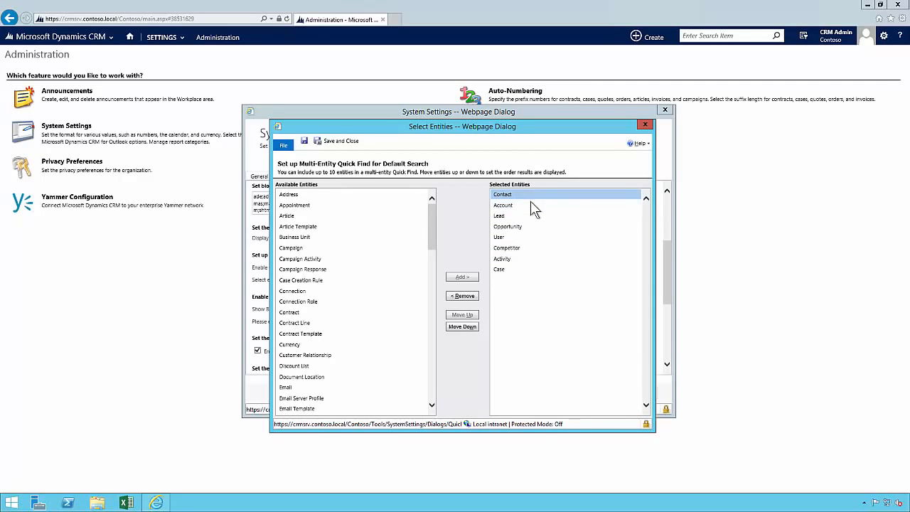
# Add the Product and Note entities to multi-entity Quick Find, and save the entity selection and system settings
pyautogui.moveTo(431, 235); pyautogui.dragTo(423, 322)
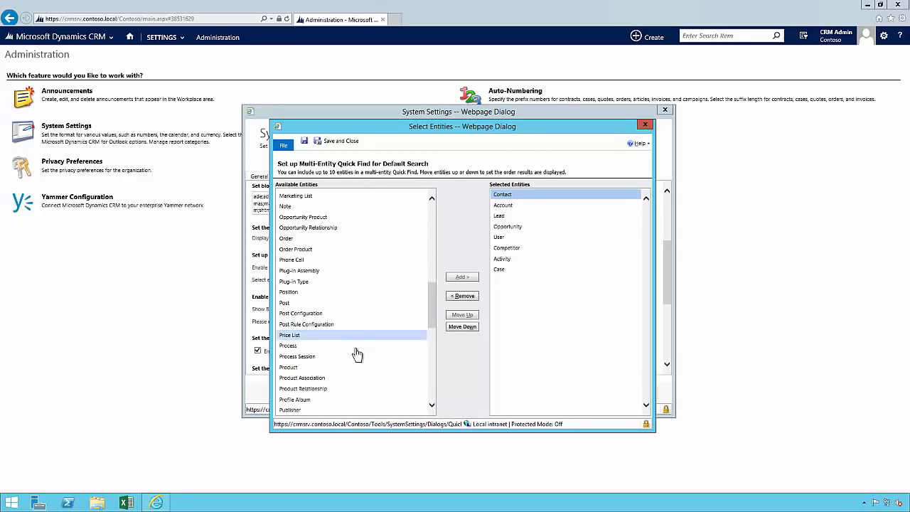
pyautogui.click(304, 367)
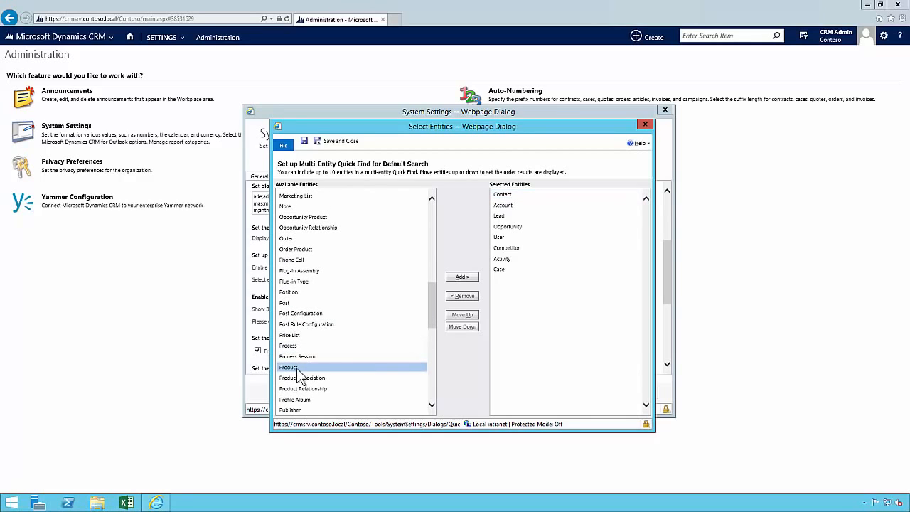
pyautogui.click(464, 278)
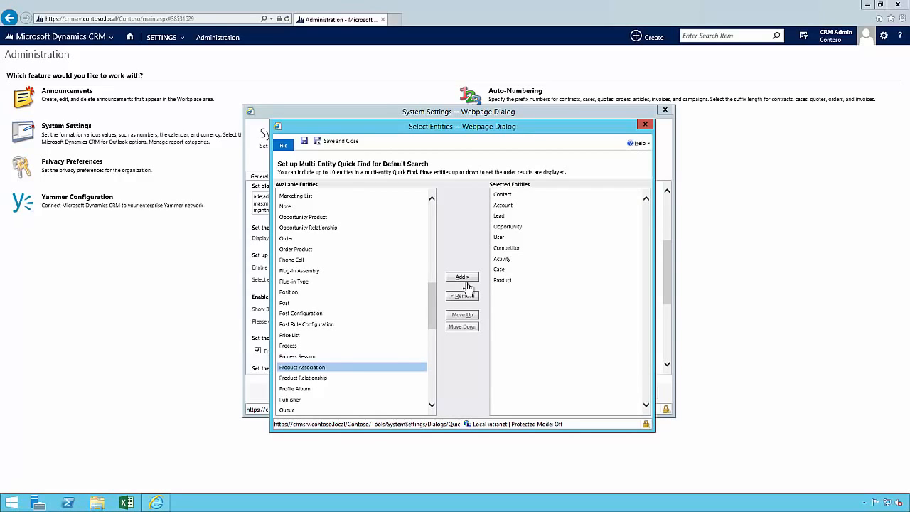
pyautogui.click(300, 207)
pyautogui.click(462, 277)
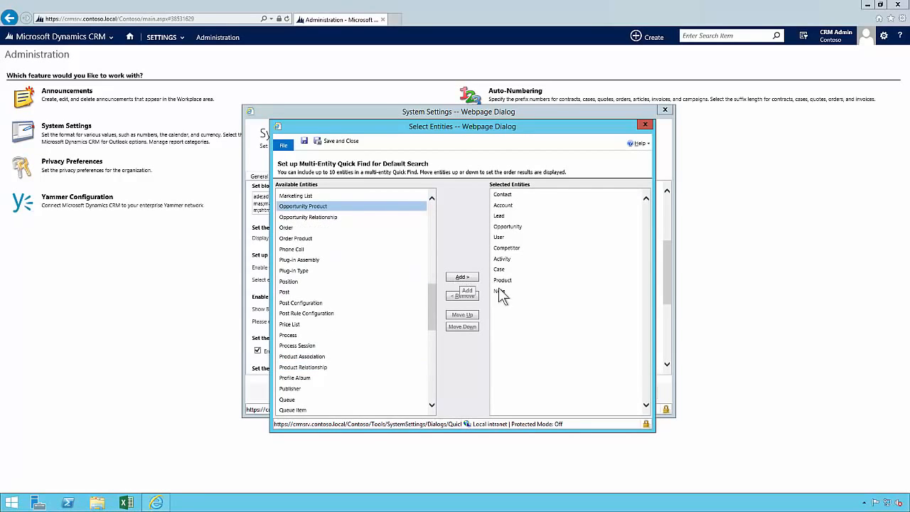
pyautogui.click(340, 141)
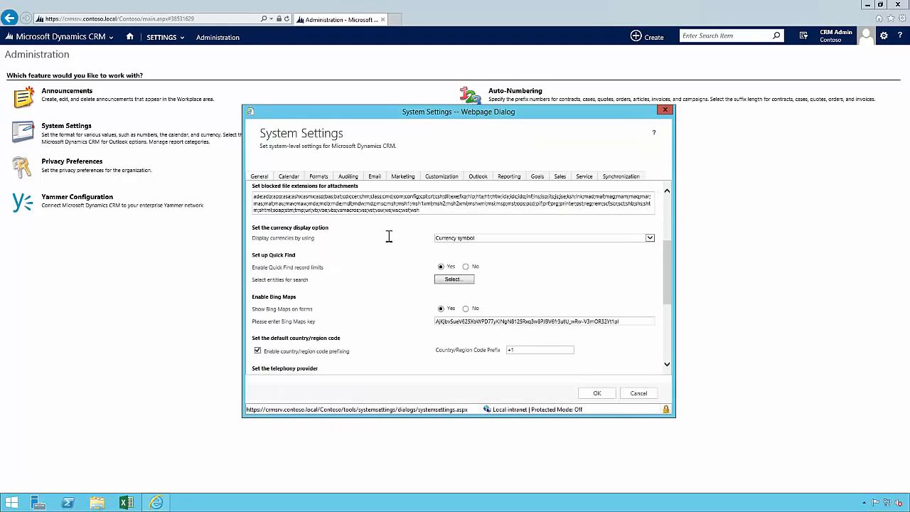
pyautogui.click(598, 393)
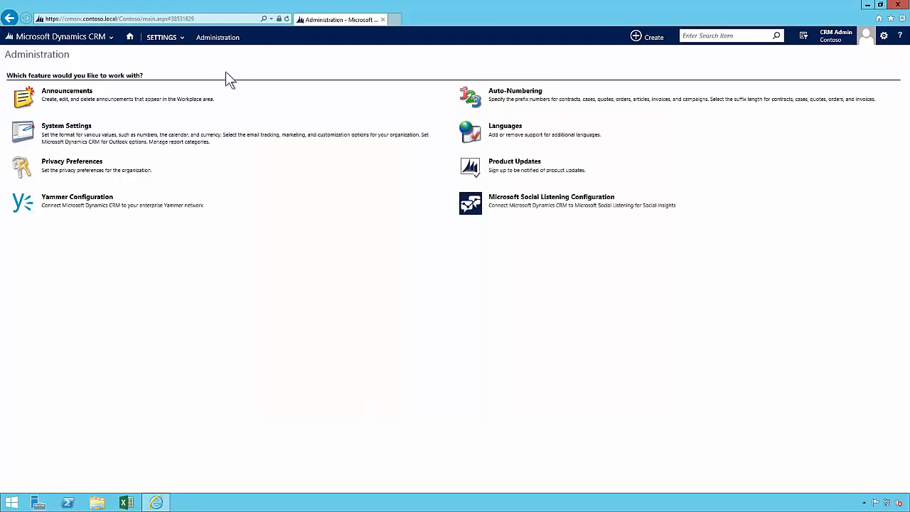
# Run a global search for "crm" to test the updated search entities
pyautogui.click(168, 40)
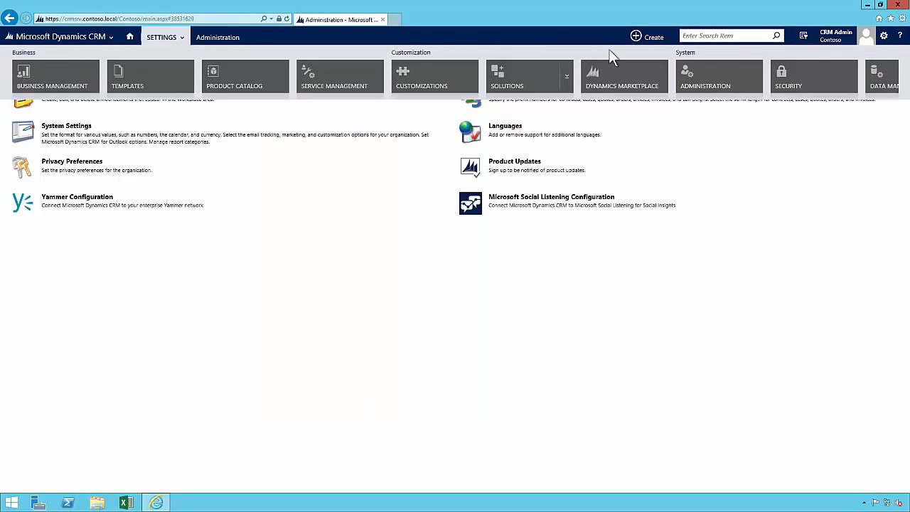
pyautogui.click(715, 37)
pyautogui.write('crm')
pyautogui.press('Return')
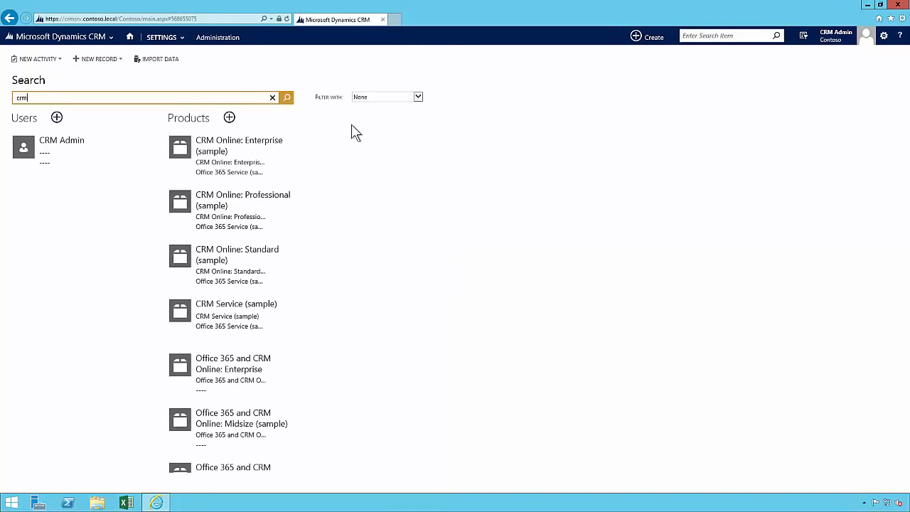
# Check which record types the search results can be filtered by, leaving the filter at None
pyautogui.click(371, 97)
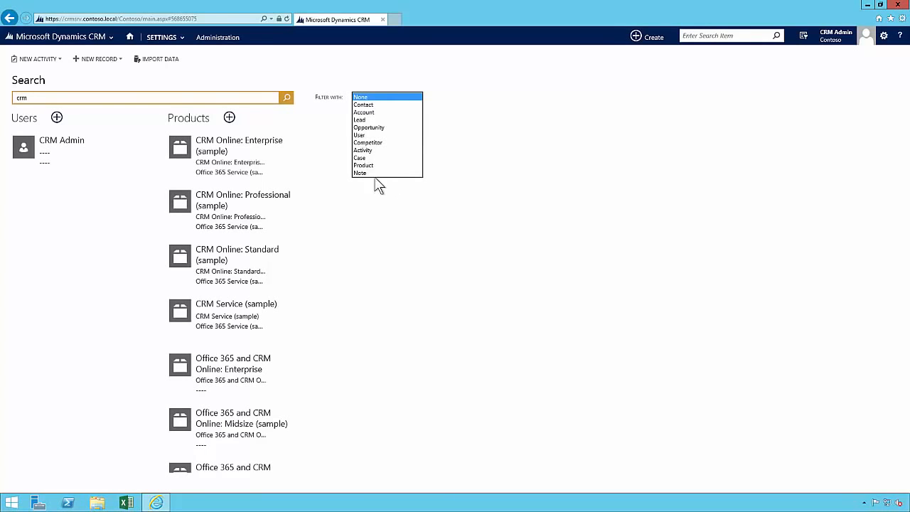
pyautogui.click(403, 208)
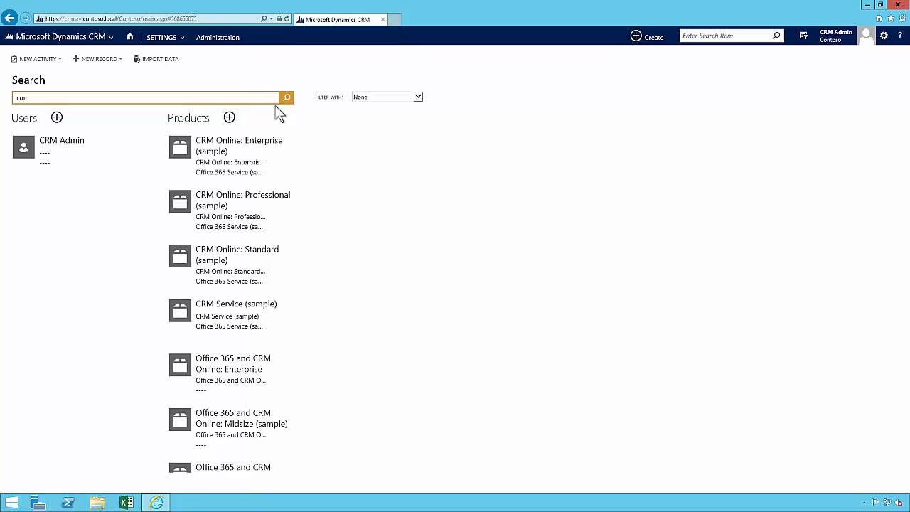
# Open the Default Solution from the system customizations and list the views of the Account entity
pyautogui.click(177, 41)
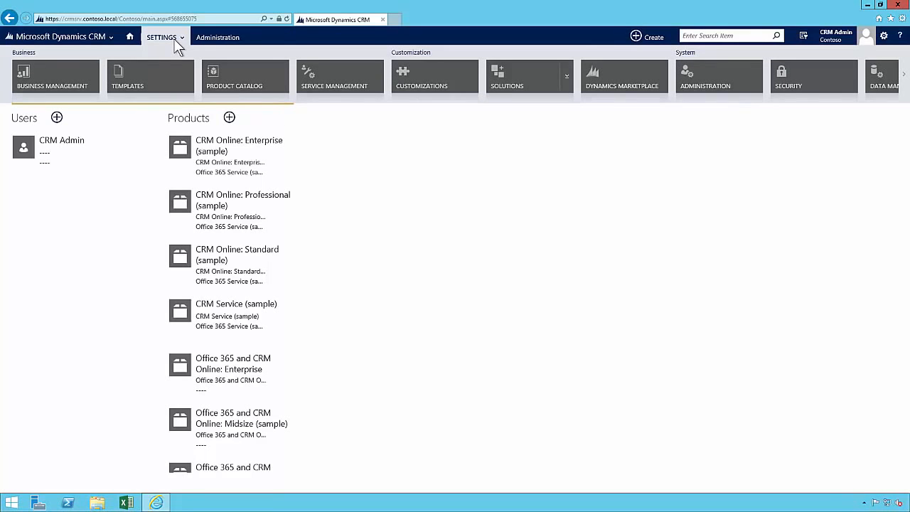
pyautogui.click(411, 77)
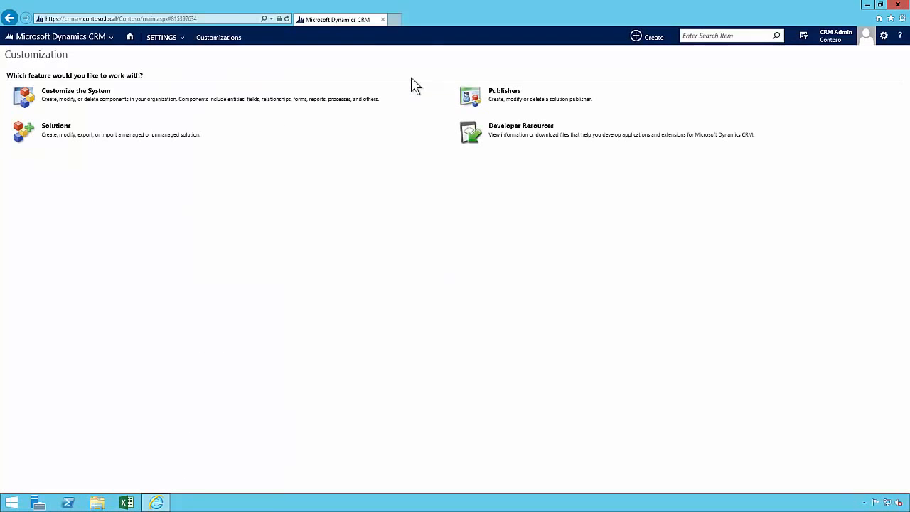
pyautogui.click(71, 93)
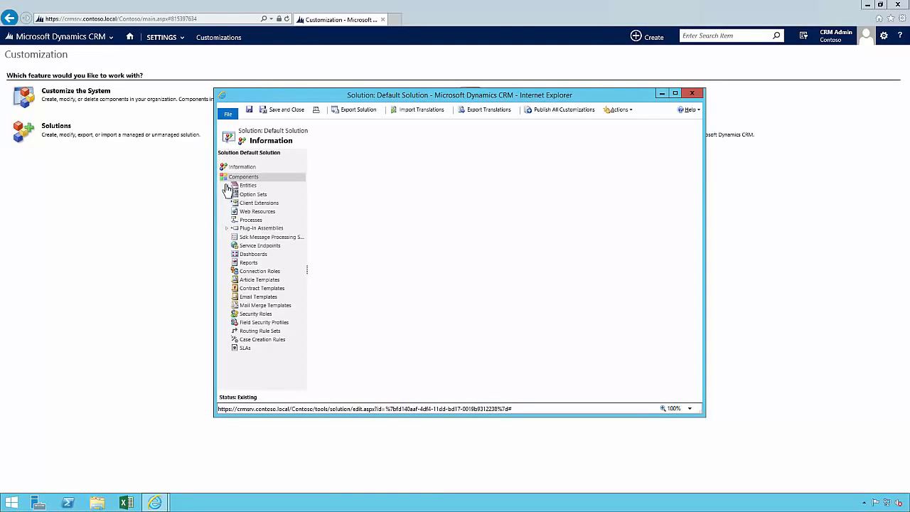
pyautogui.click(227, 186)
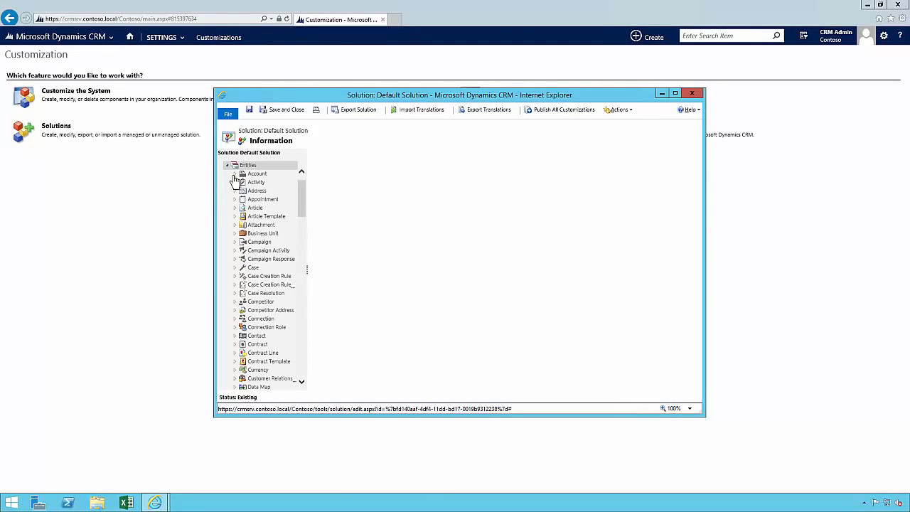
pyautogui.click(234, 174)
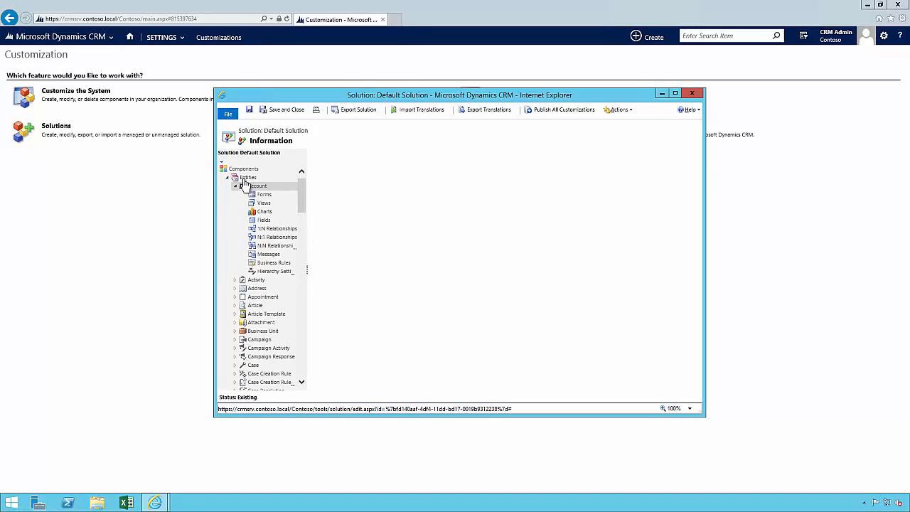
pyautogui.click(263, 203)
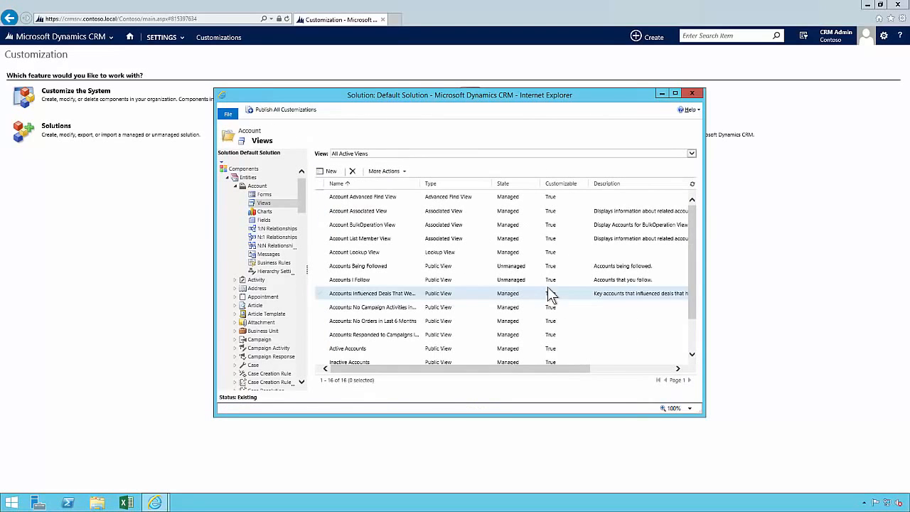
# Examine the find columns selected in the Quick Find Active Accounts view, and close the view without changes
pyautogui.click(692, 329)
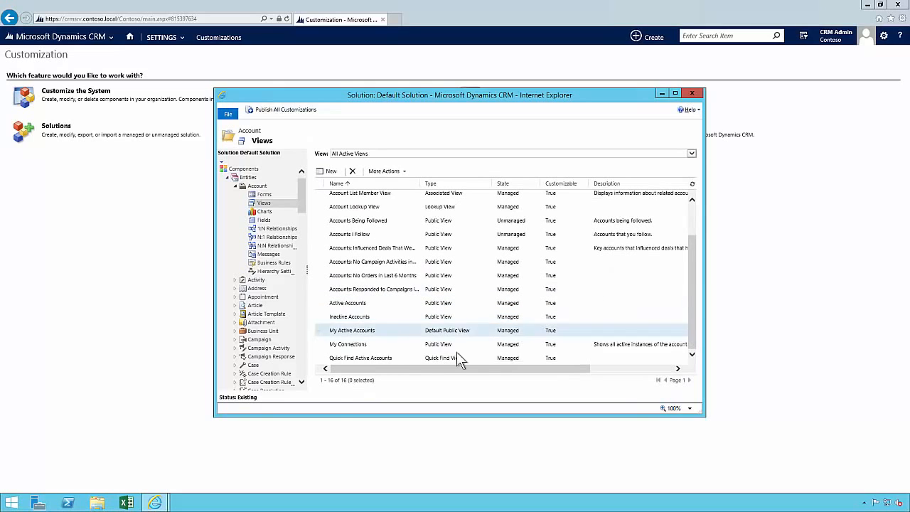
pyautogui.doubleClick(398, 358)
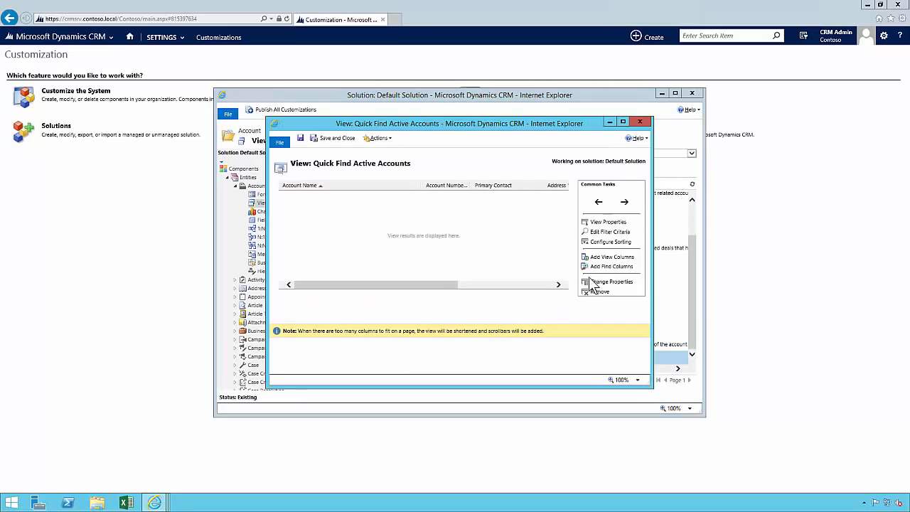
pyautogui.click(609, 267)
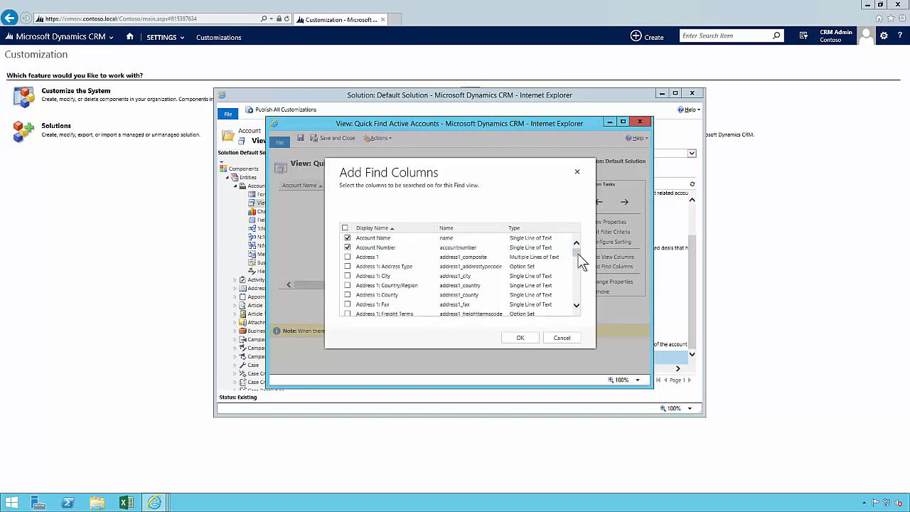
pyautogui.moveTo(577, 250); pyautogui.dragTo(578, 282)
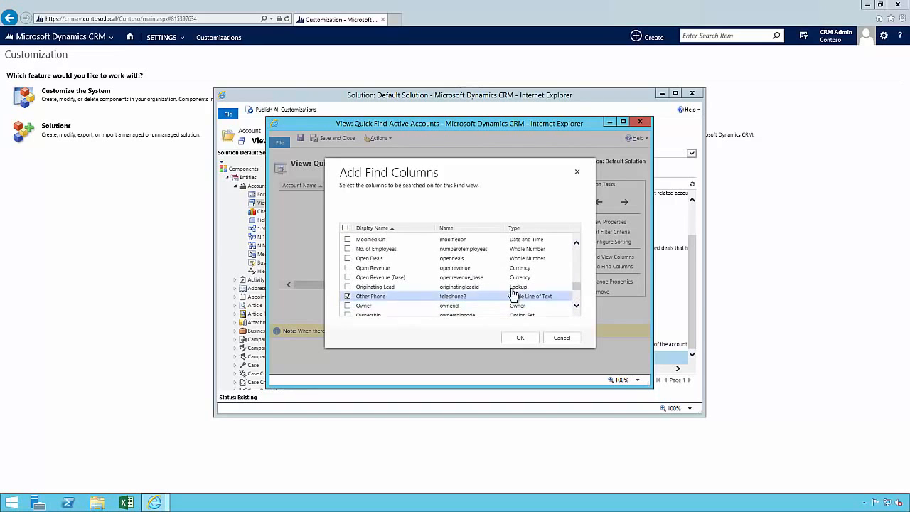
pyautogui.scroll(3, 575, 283)
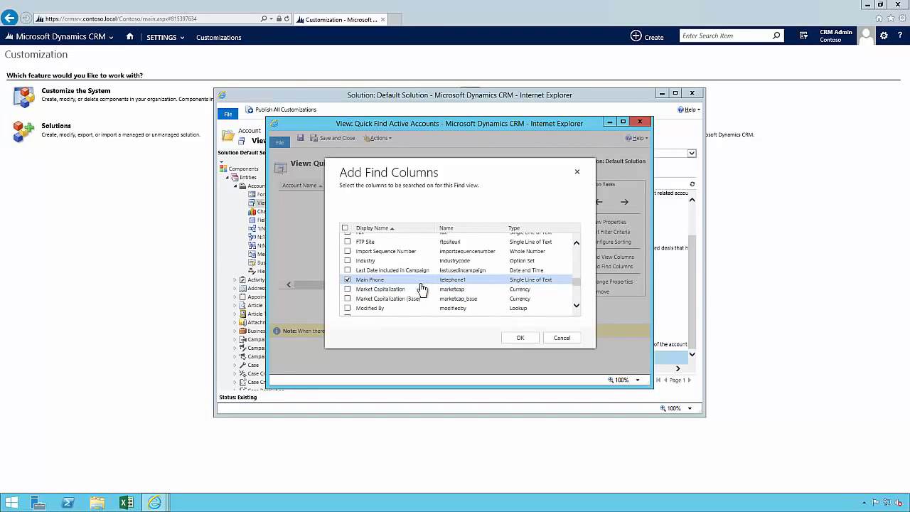
pyautogui.scroll(2, 576, 284)
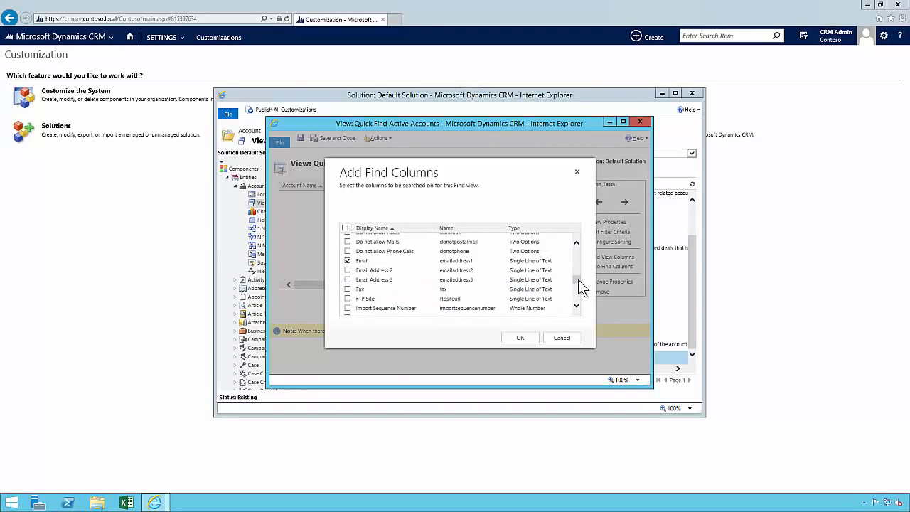
pyautogui.scroll(8, 581, 284)
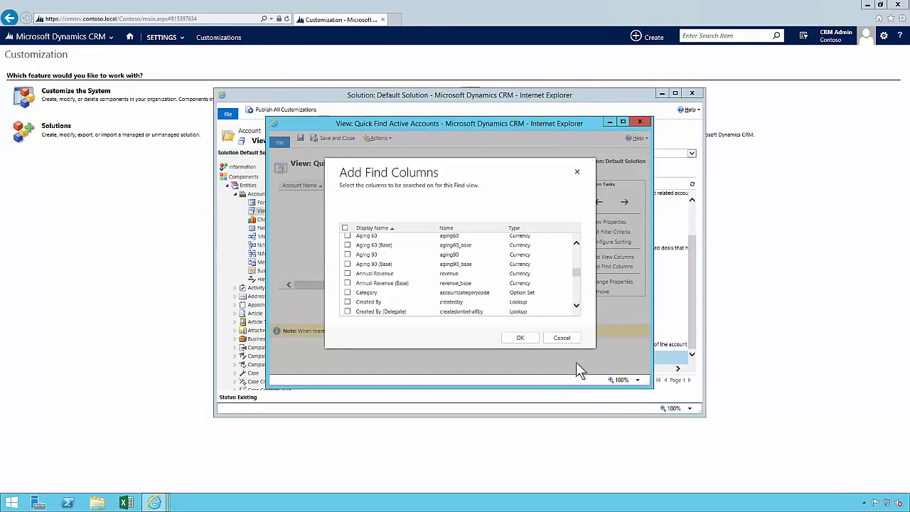
pyautogui.click(569, 339)
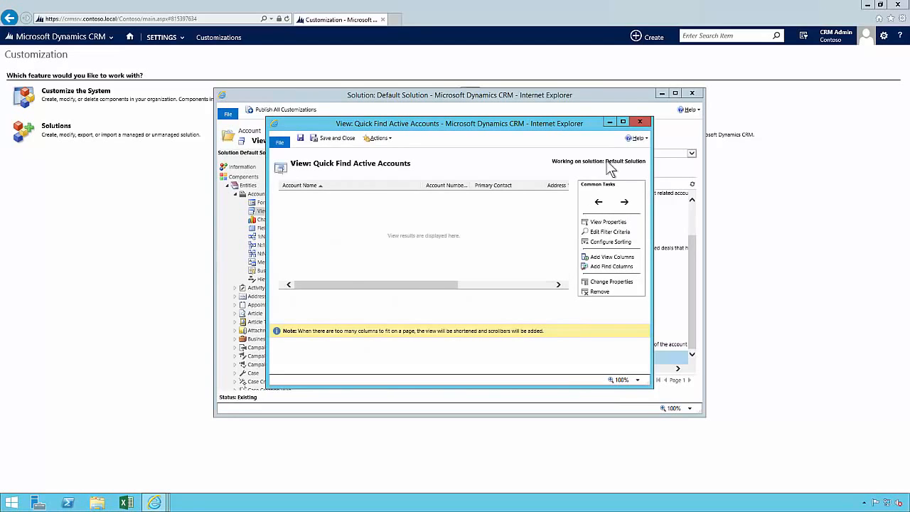
pyautogui.click(640, 122)
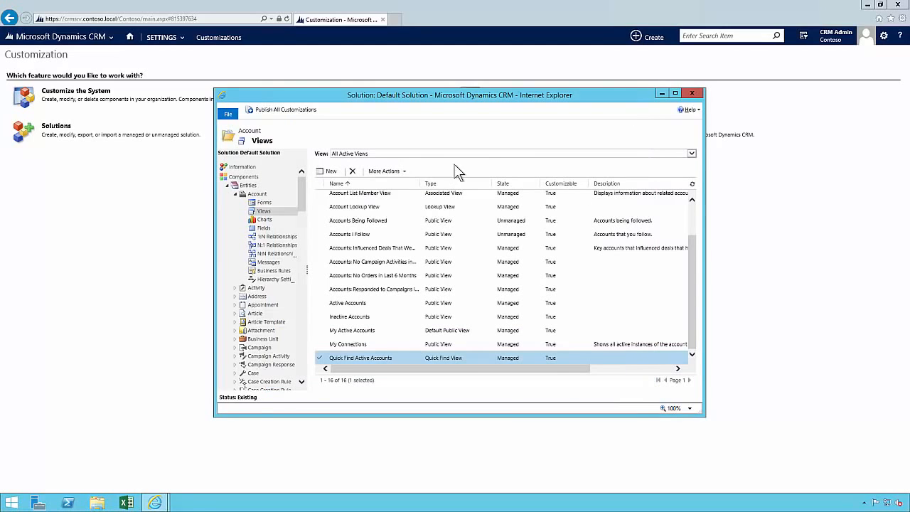
# Open the Quick Find Annotations view from the Note entity's views
pyautogui.click(235, 194)
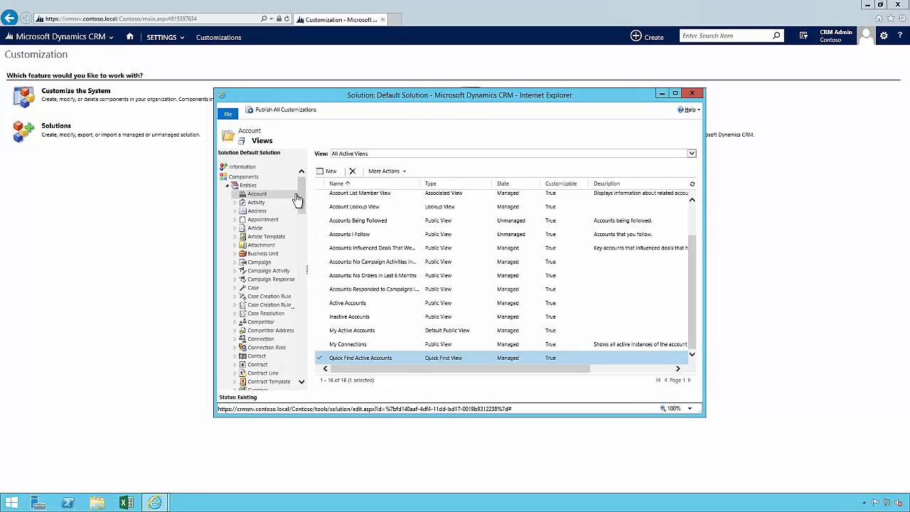
pyautogui.moveTo(302, 192); pyautogui.dragTo(304, 258)
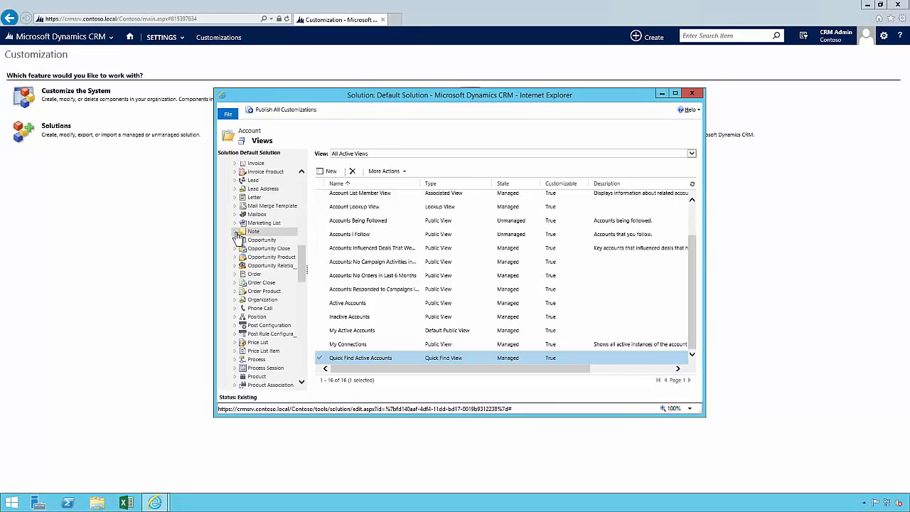
pyautogui.click(235, 231)
pyautogui.click(263, 262)
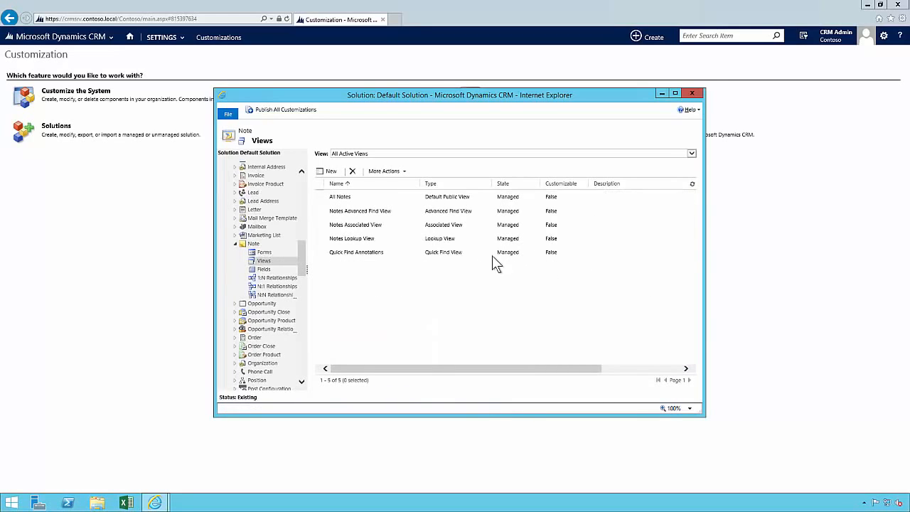
pyautogui.doubleClick(355, 252)
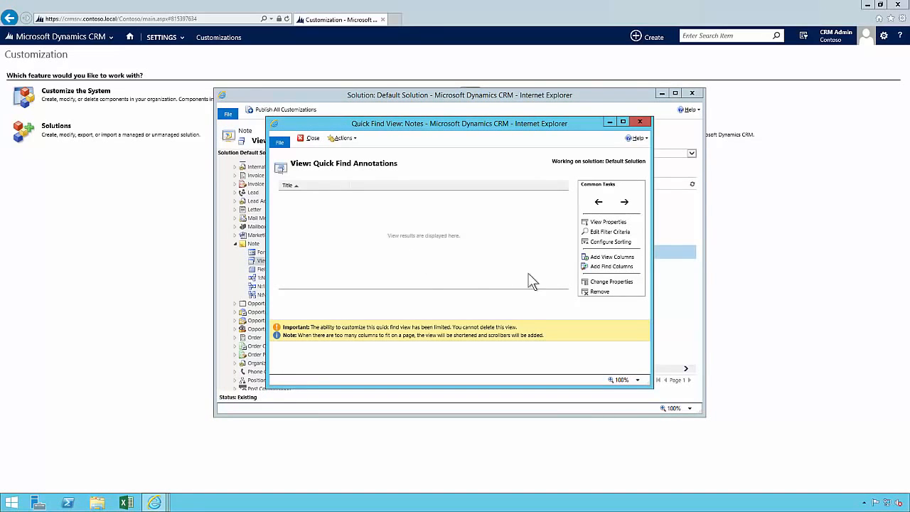
# Add Description to the find columns of the Quick Find Annotations view and close the view
pyautogui.click(611, 267)
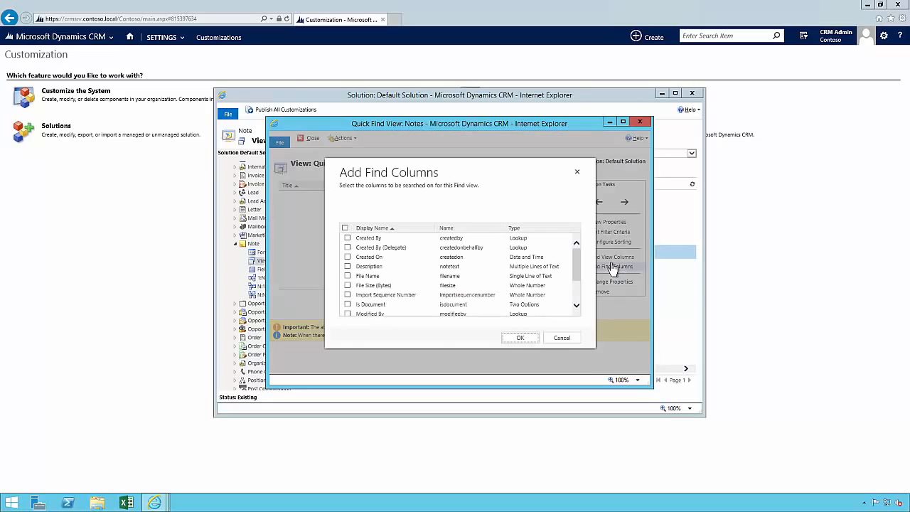
pyautogui.moveTo(577, 264); pyautogui.dragTo(577, 300)
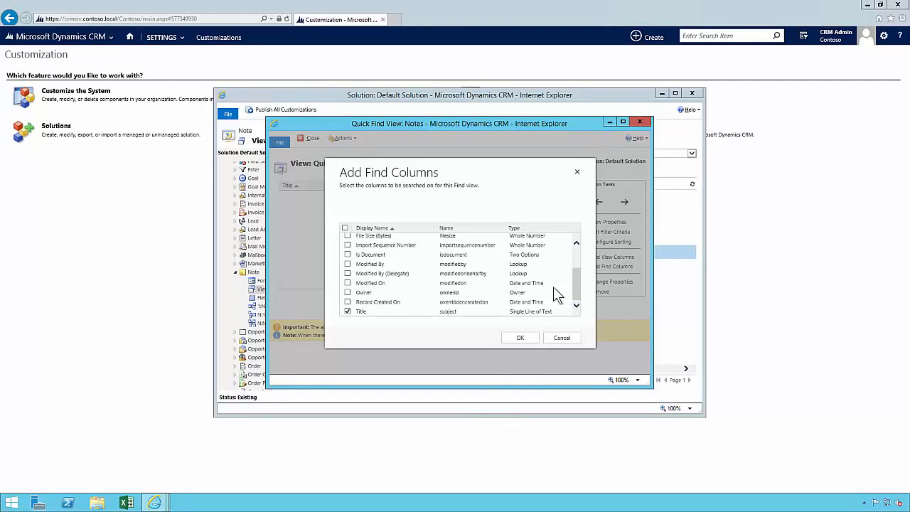
pyautogui.scroll(2, 576, 261)
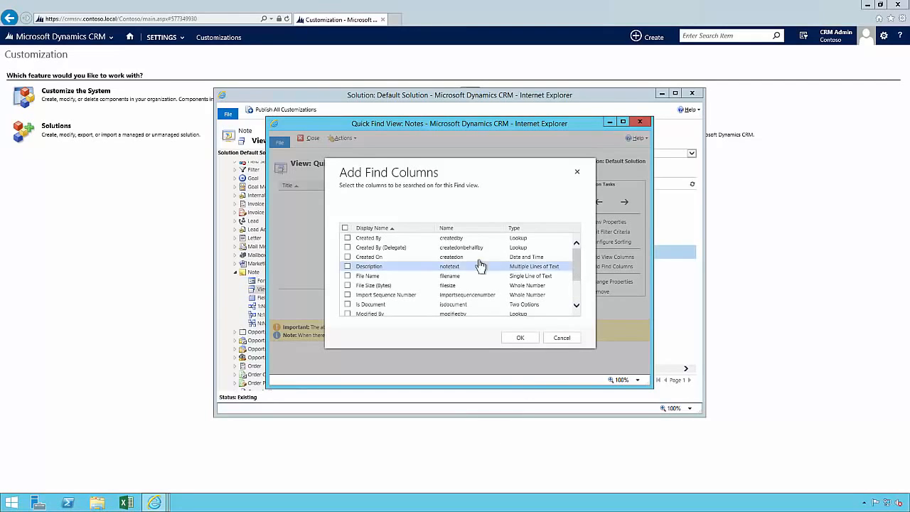
pyautogui.click(348, 267)
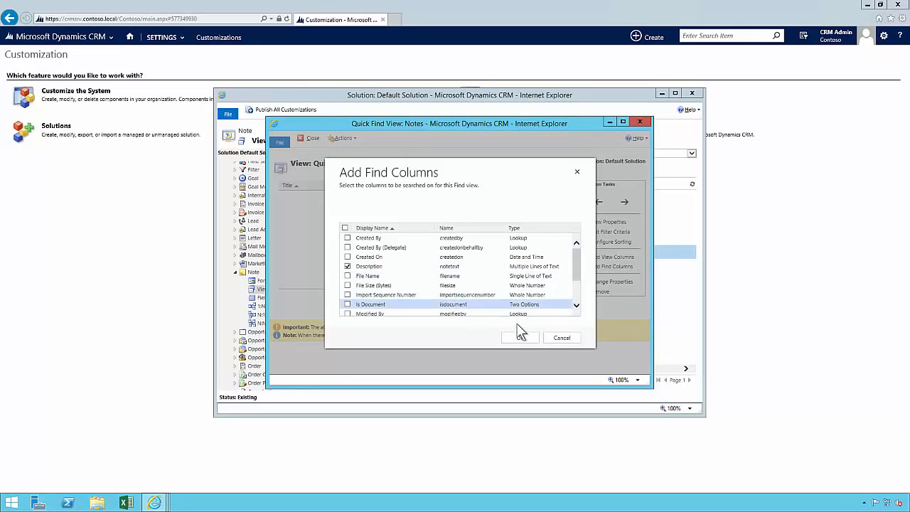
pyautogui.click(516, 337)
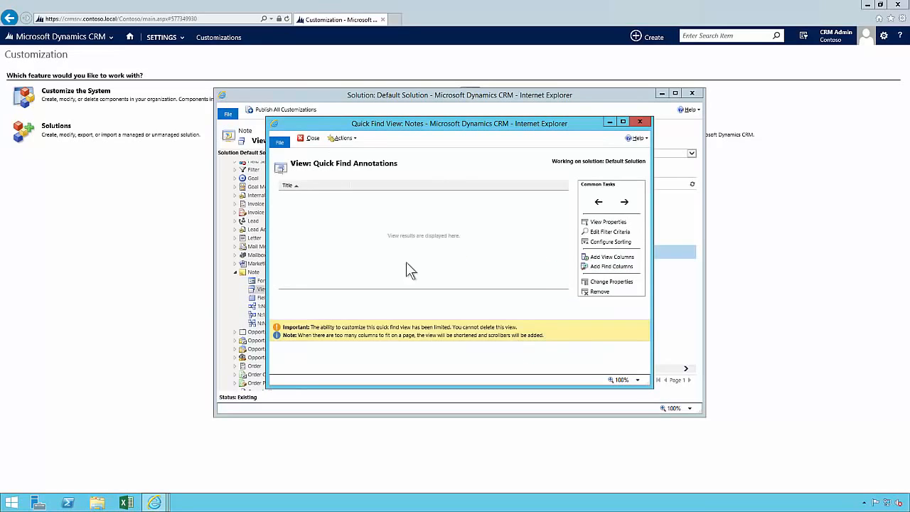
pyautogui.click(308, 139)
pyautogui.click(450, 256)
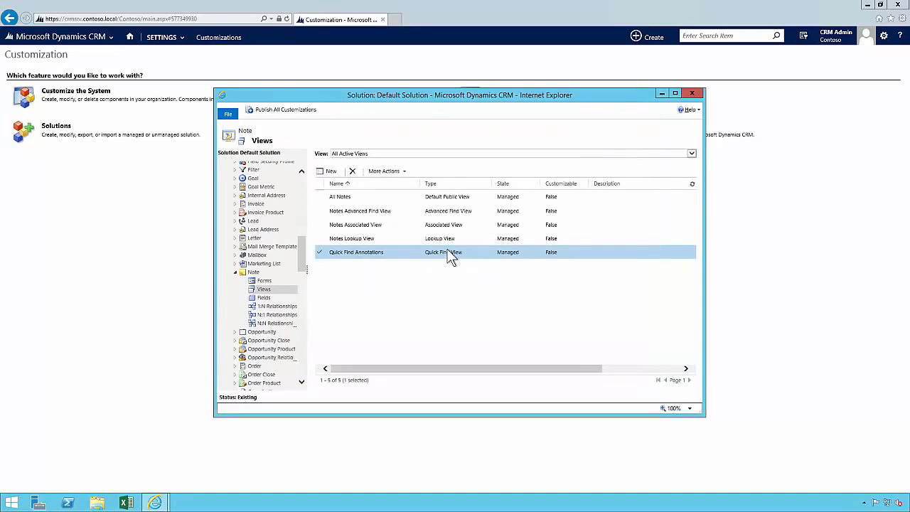